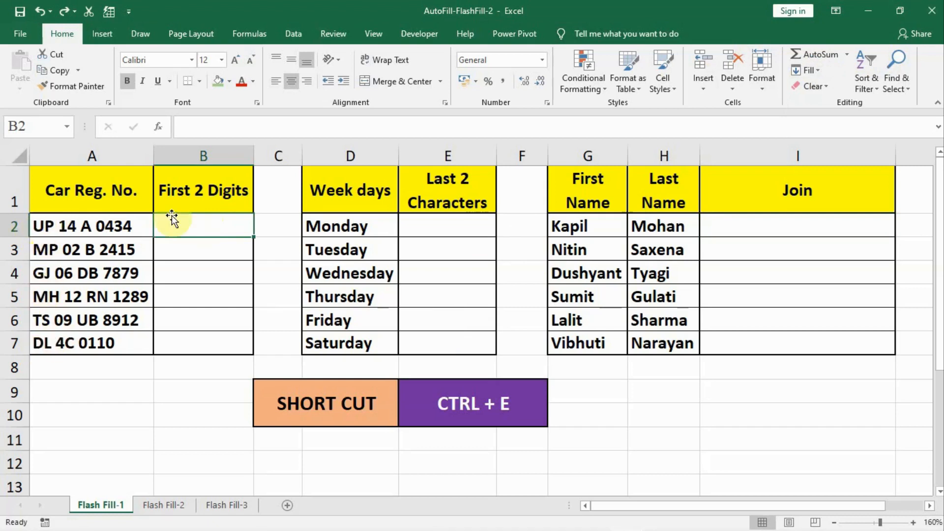
- Enter 'up' as the example code in B2 and Flash Fill the lowercase codes into B3:B7
type("up")
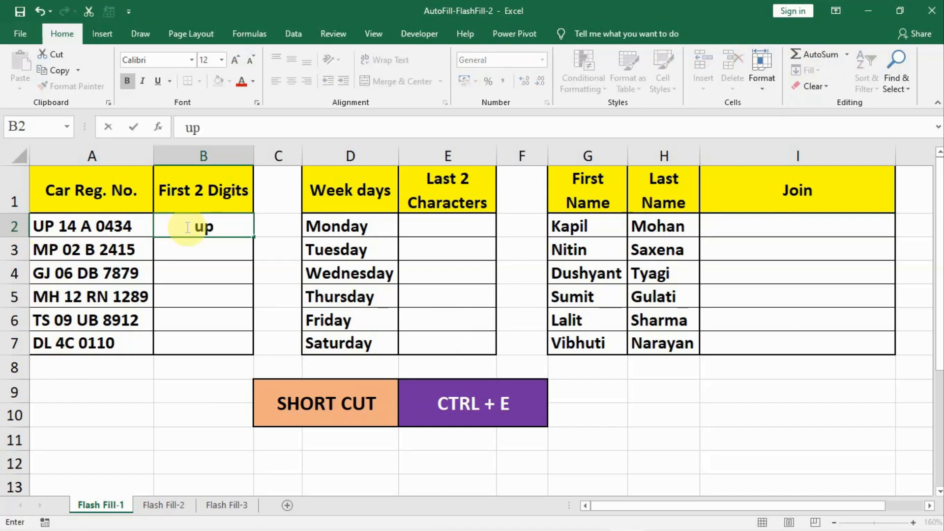
key("Return")
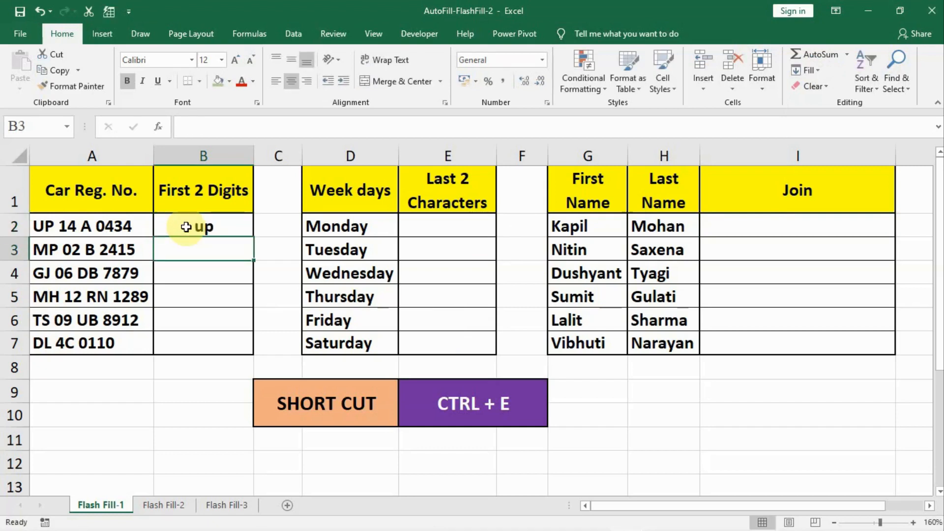
key("ctrl+e")
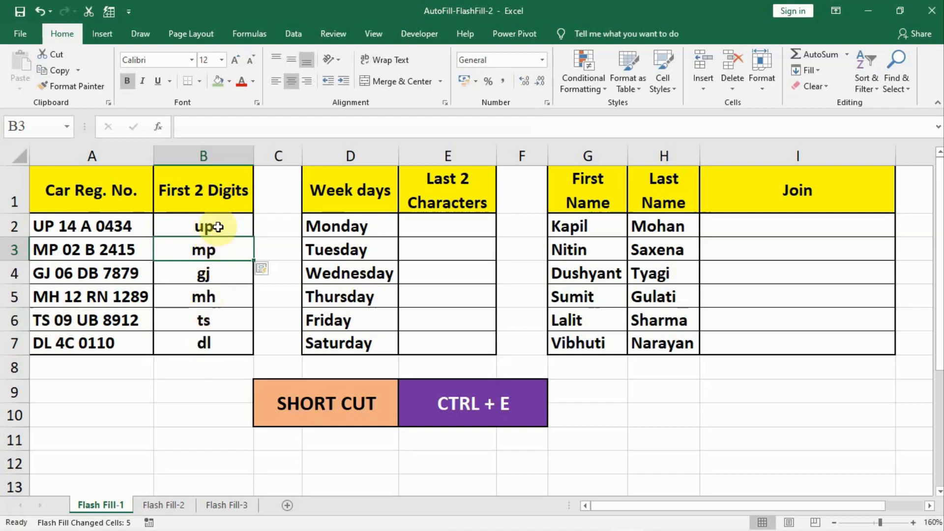
- Replace the lowercase codes with uppercase UP, MP, GJ, MH, TS, DL using Home > Fill > Flash Fill
key("ctrl+z")
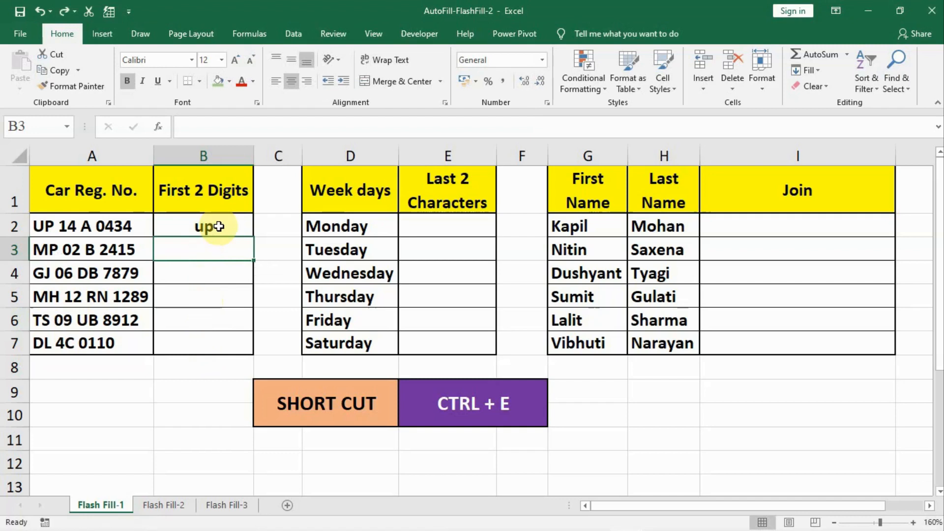
key("ctrl+z")
type("UP")
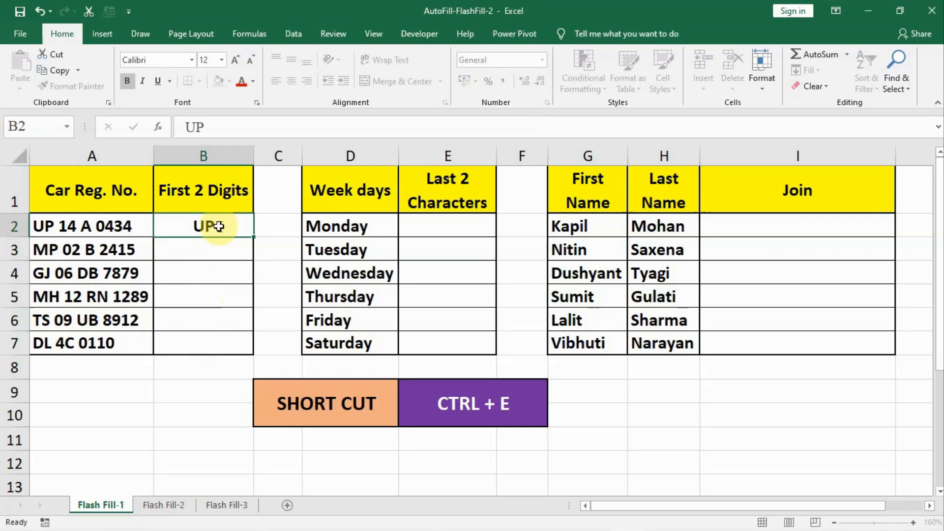
key("Return")
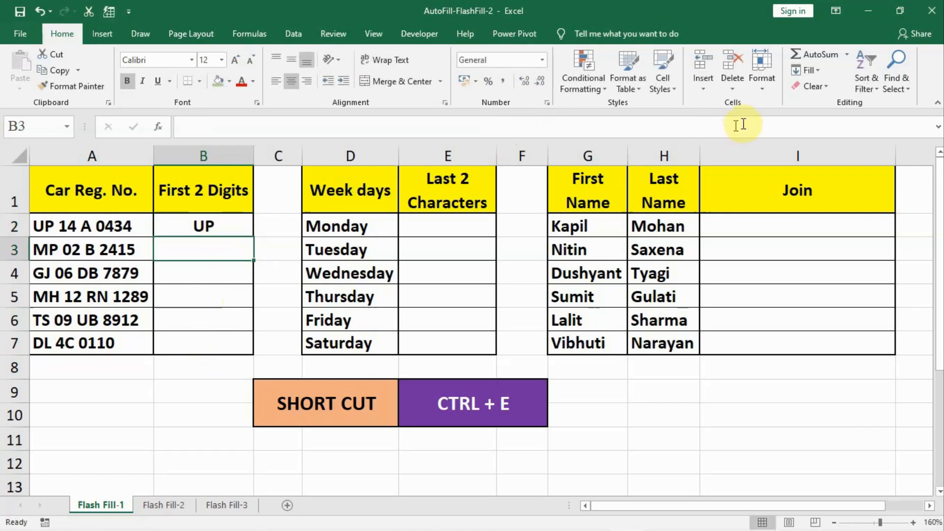
left_click(818, 71)
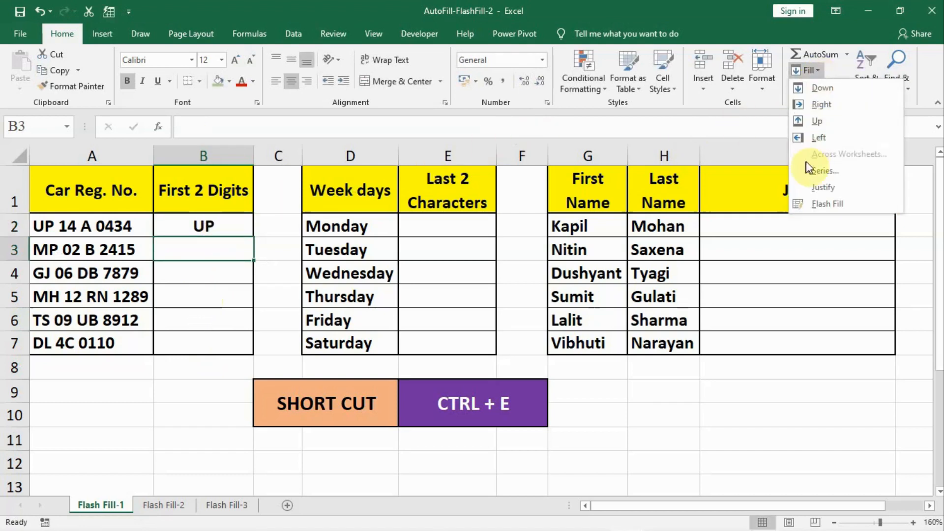
left_click(817, 202)
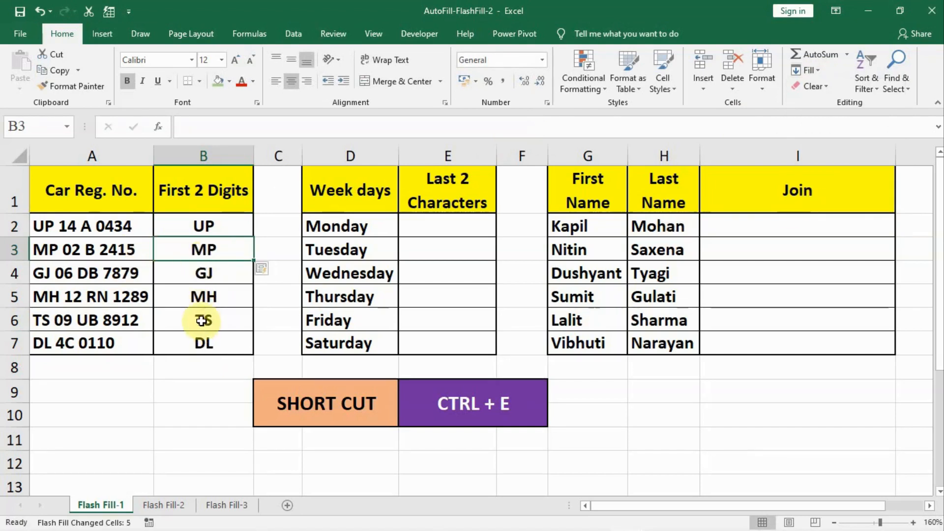
left_click(439, 226)
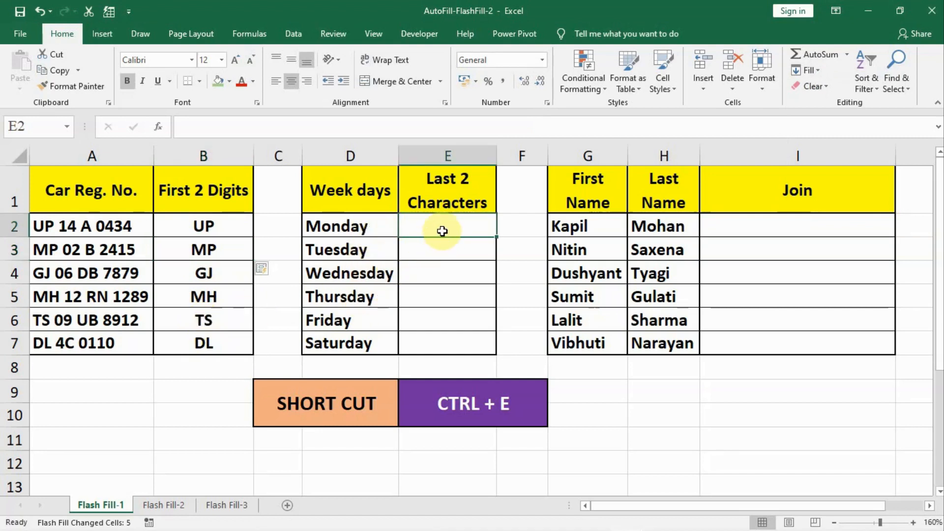
- Enter 'ay' for Monday in E2, try Flash Fill, then undo the mismatched endings it produced
type("ay")
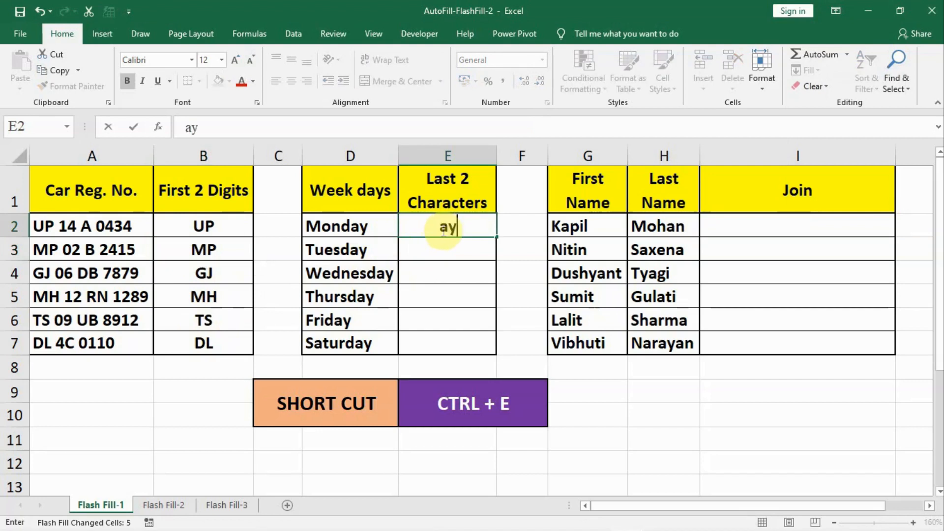
key("Return")
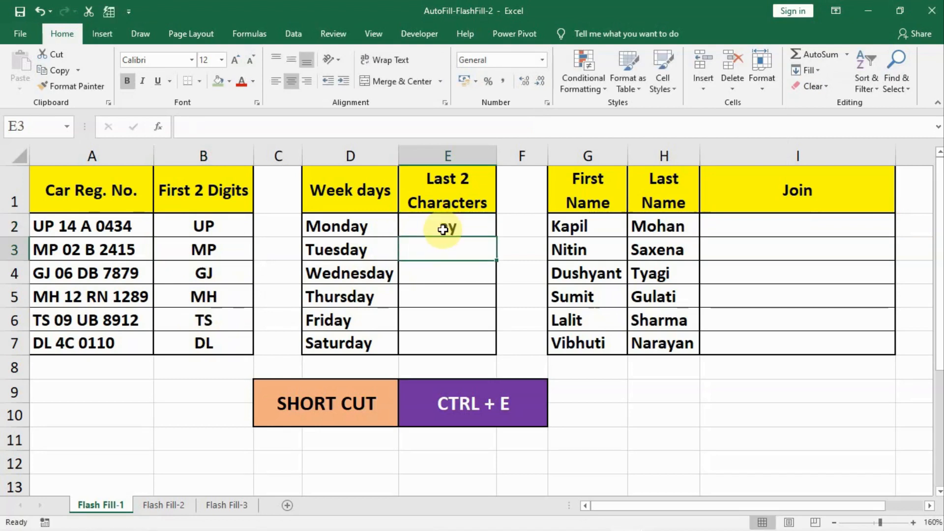
key("ctrl+e")
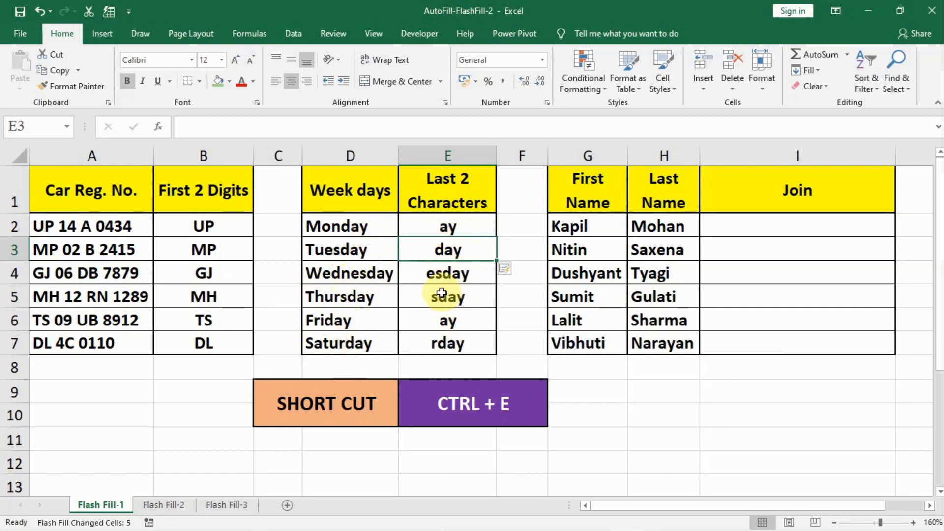
key("ctrl+z")
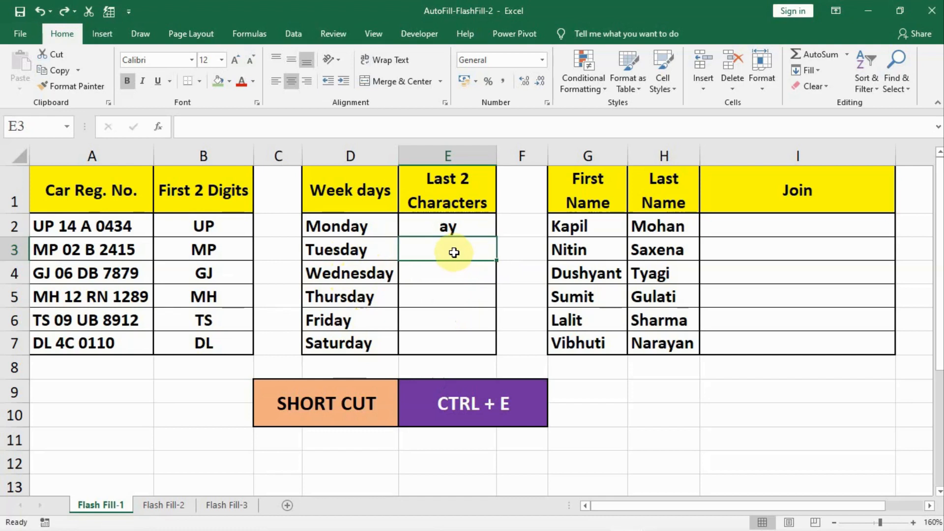
- Add a second 'ay' example in E3 and Flash Fill 'ay' into E4:E7
type("ay")
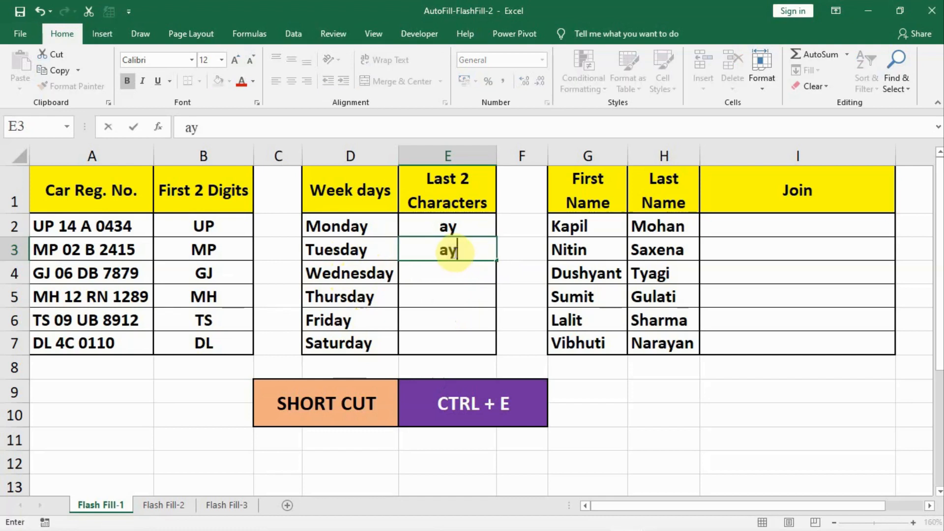
key("Return")
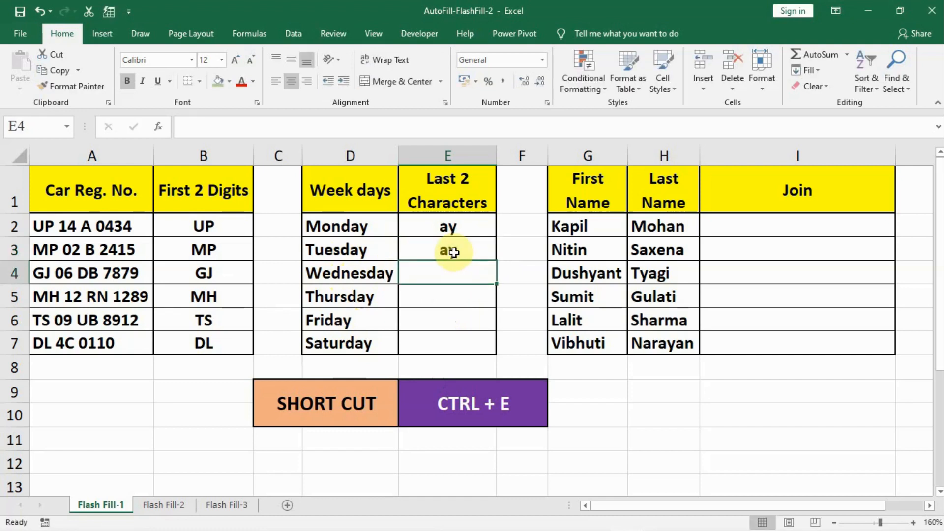
key("ctrl+e")
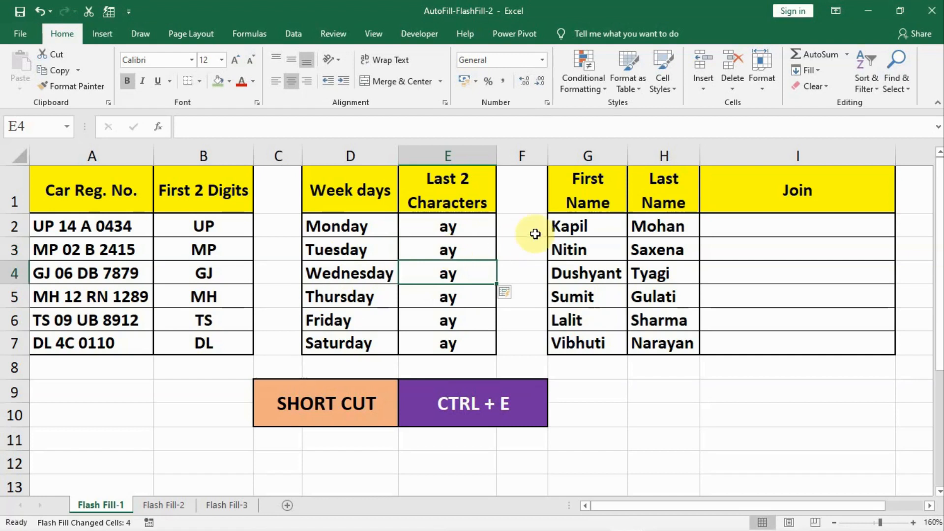
left_click(719, 224)
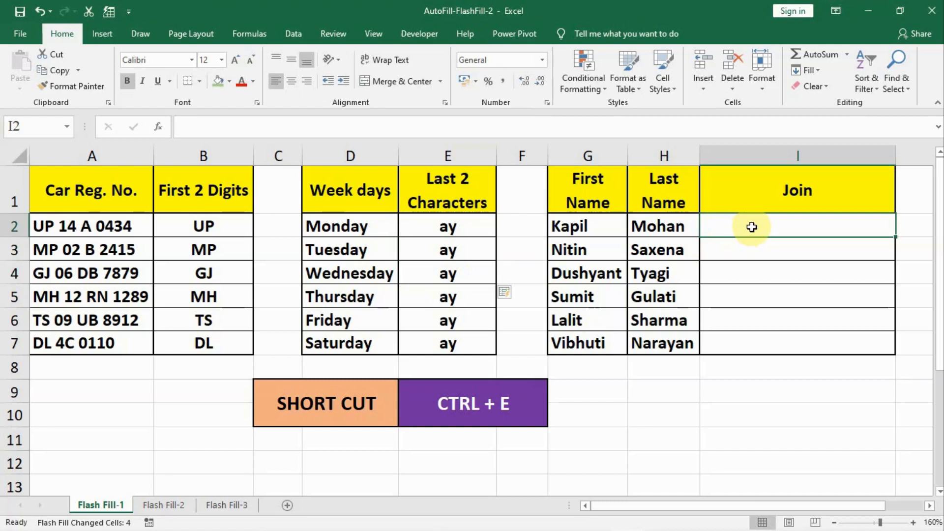
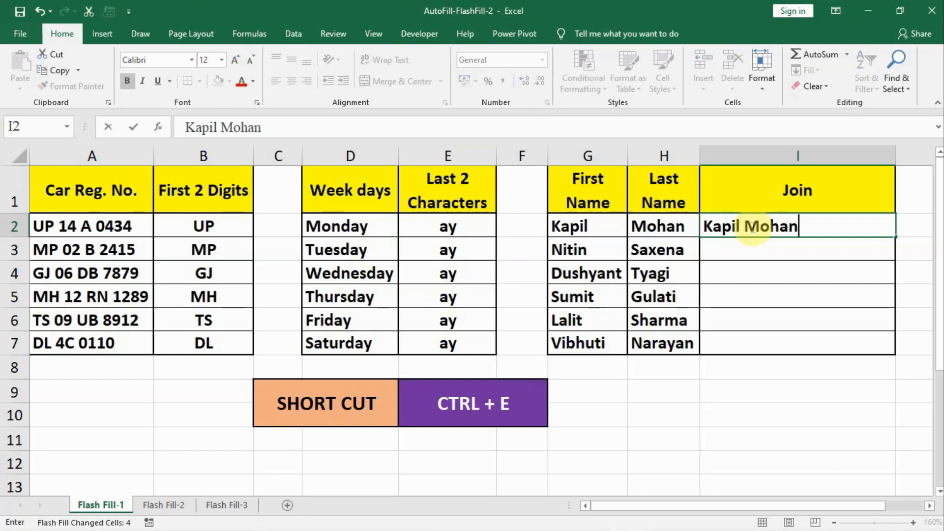
- Enter the first person's full name in I2 and Flash Fill full names into I3:I7, dismissing the notification
key("Return")
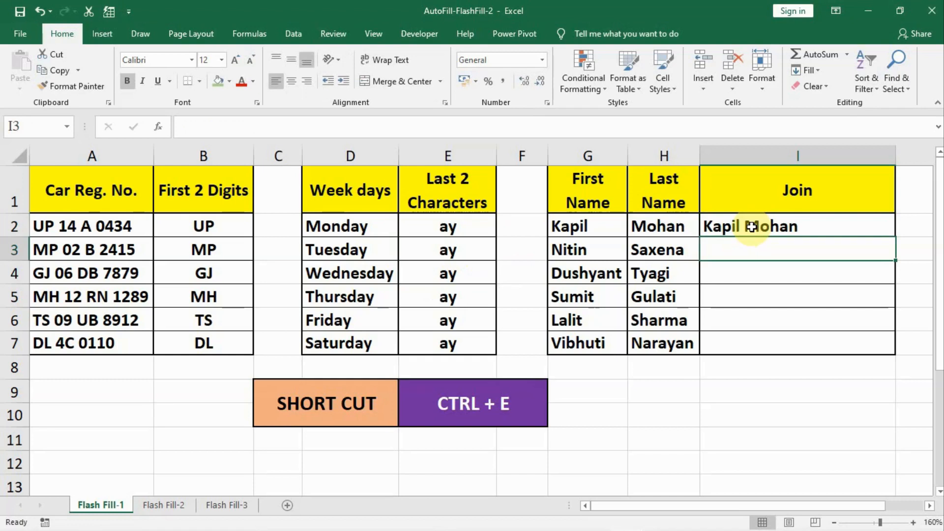
key("ctrl+e")
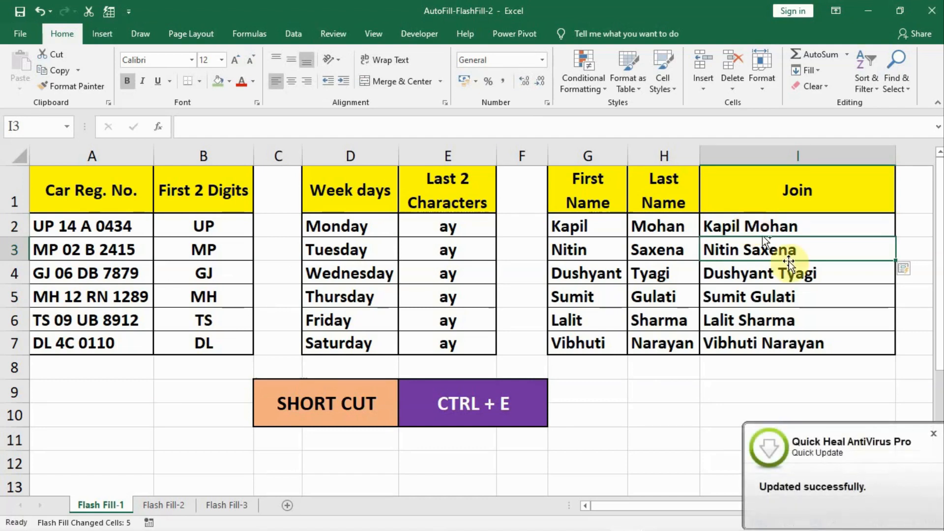
left_click(933, 437)
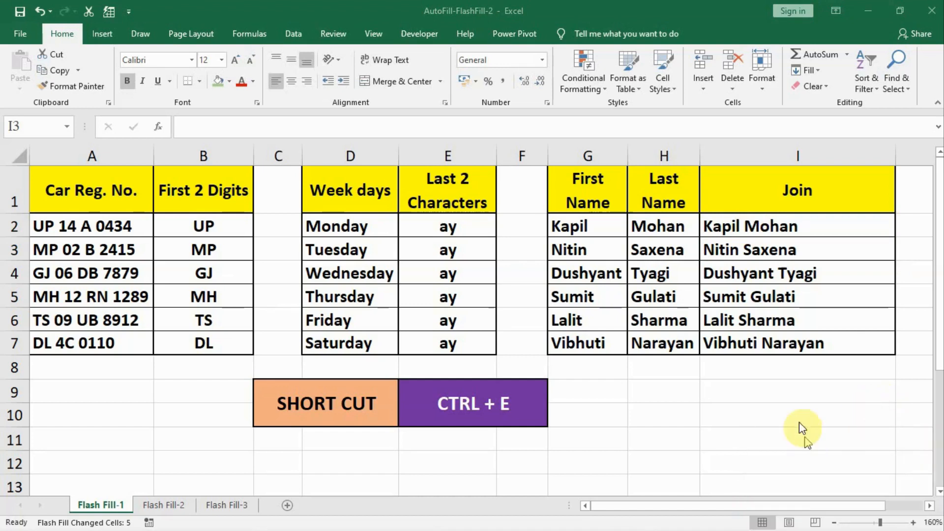
- Replace the full names with the first person's e-mail address in I2 and Flash Fill e-mails for the rest
key("ctrl+z")
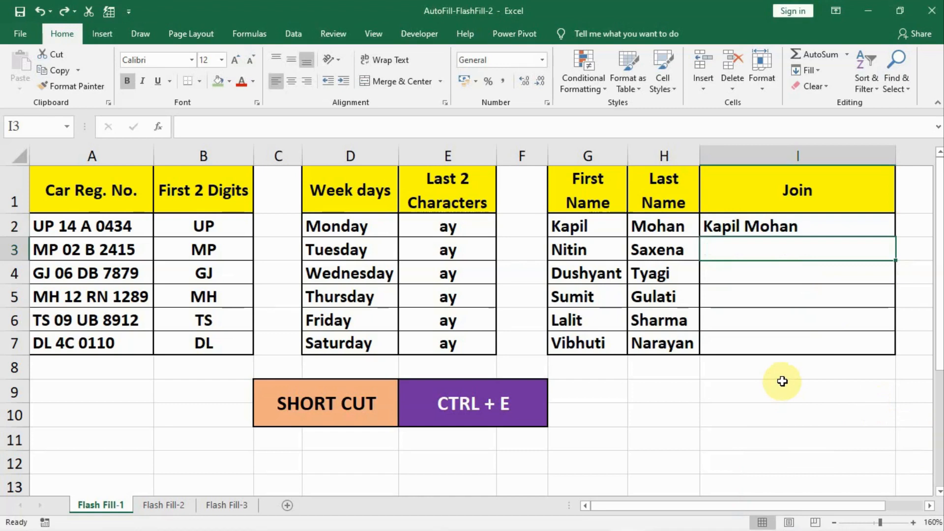
key("ctrl+z")
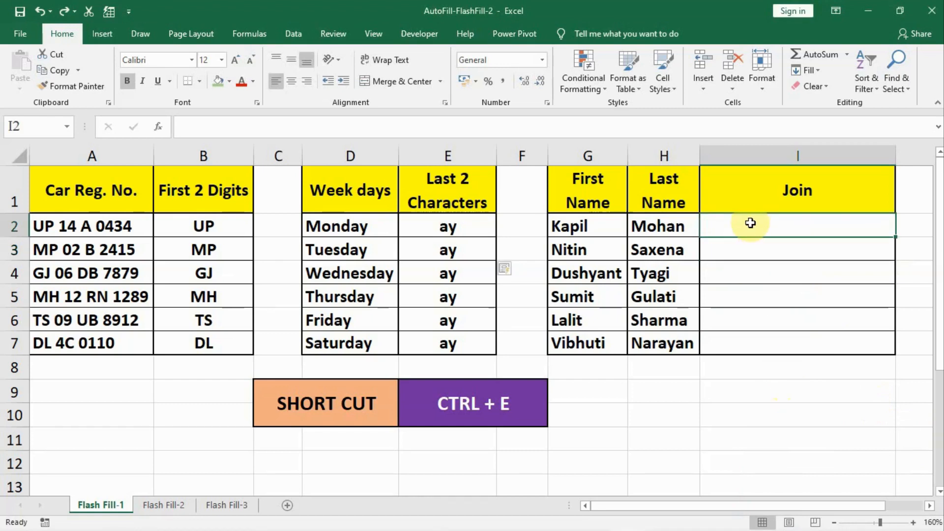
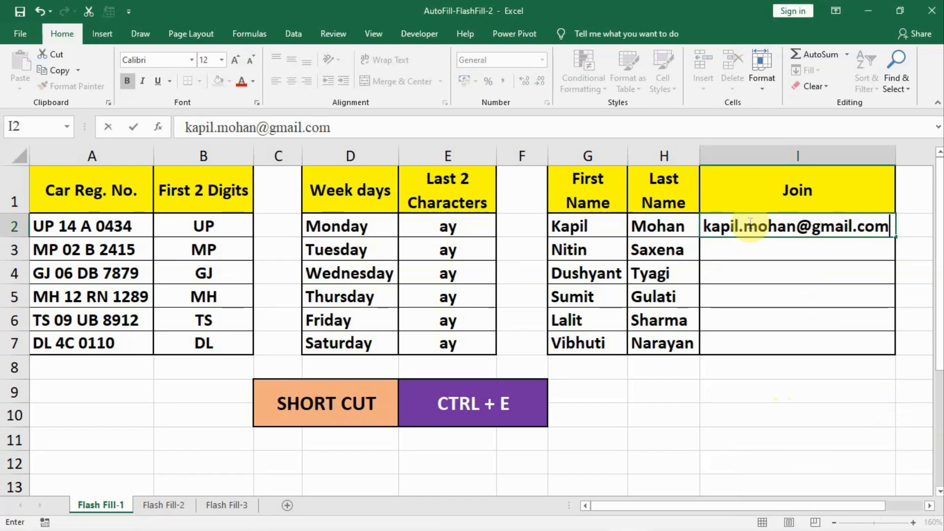
key("Return")
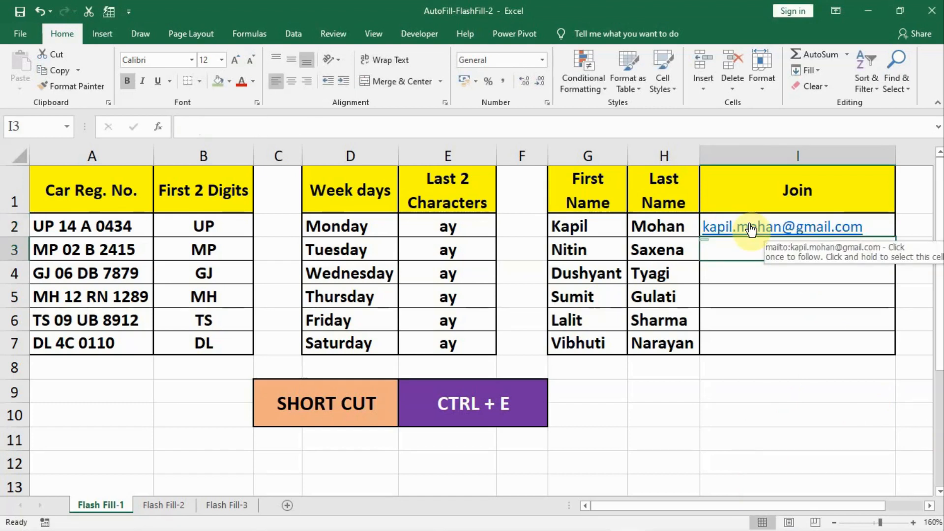
key("ctrl+e")
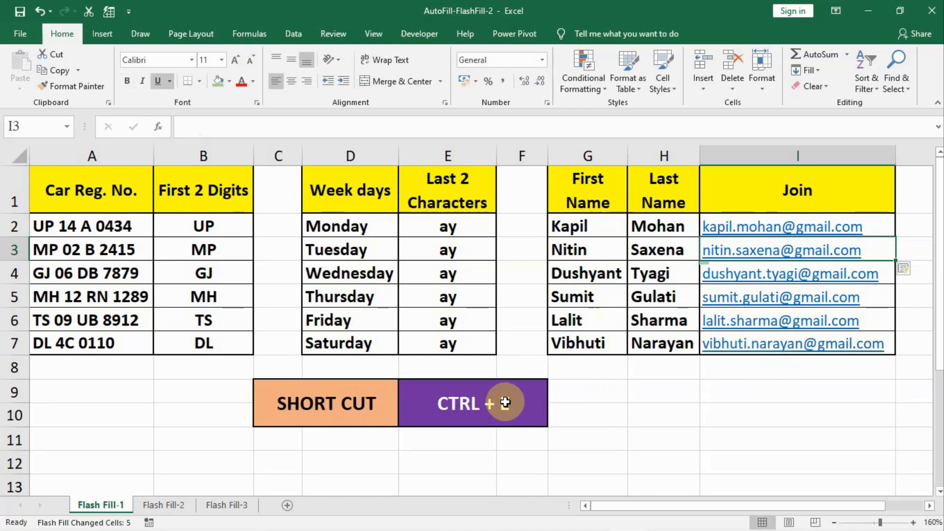
- On Flash Fill-2, give example years 20 and 21 in B2:B3 and Flash Fill the remaining two-digit years
left_click(174, 506)
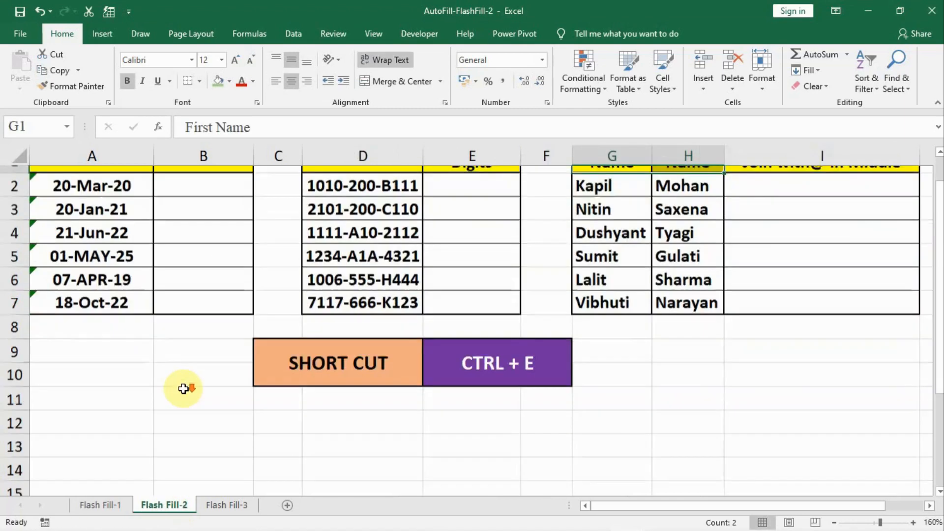
left_click(189, 225)
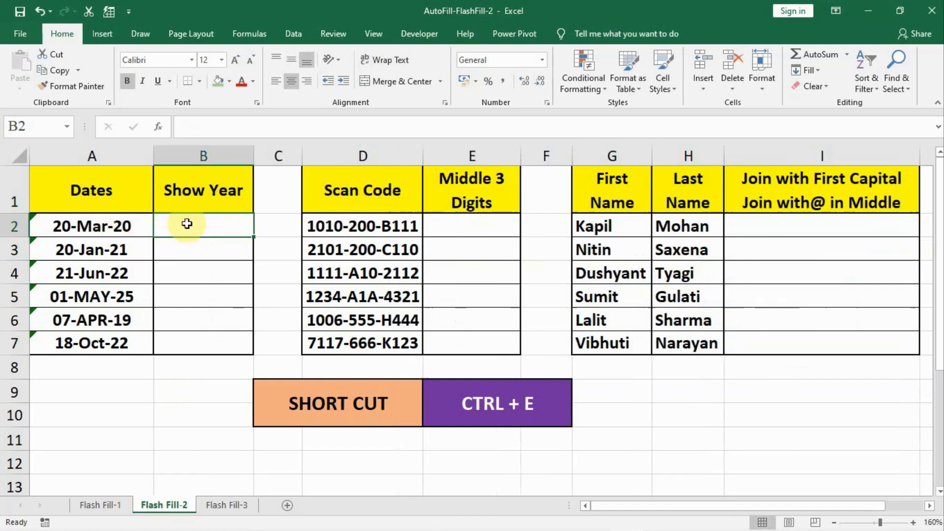
type("20")
key("Return")
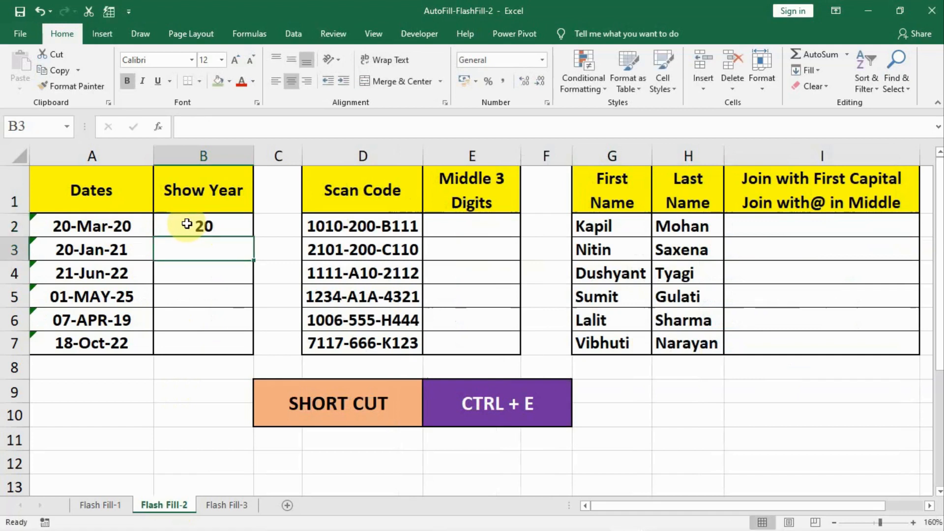
key("ctrl+e")
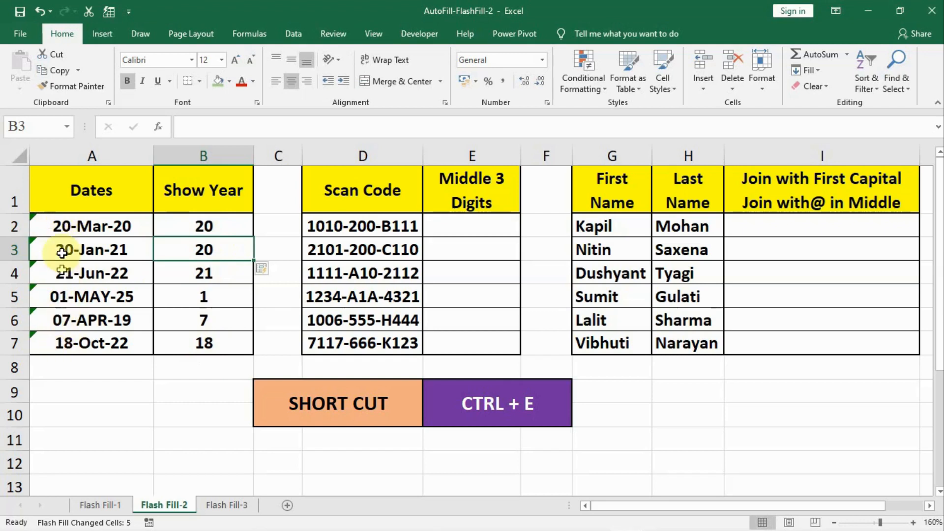
key("ctrl+z")
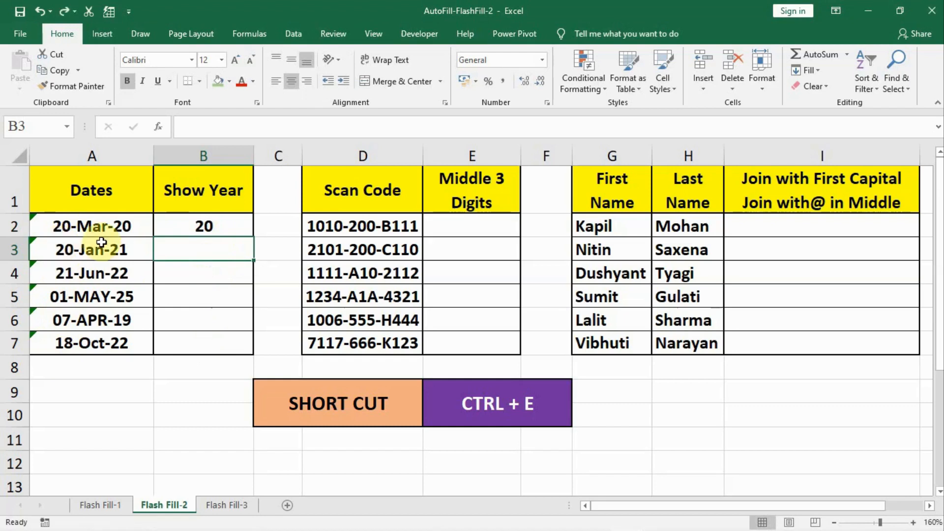
type("21")
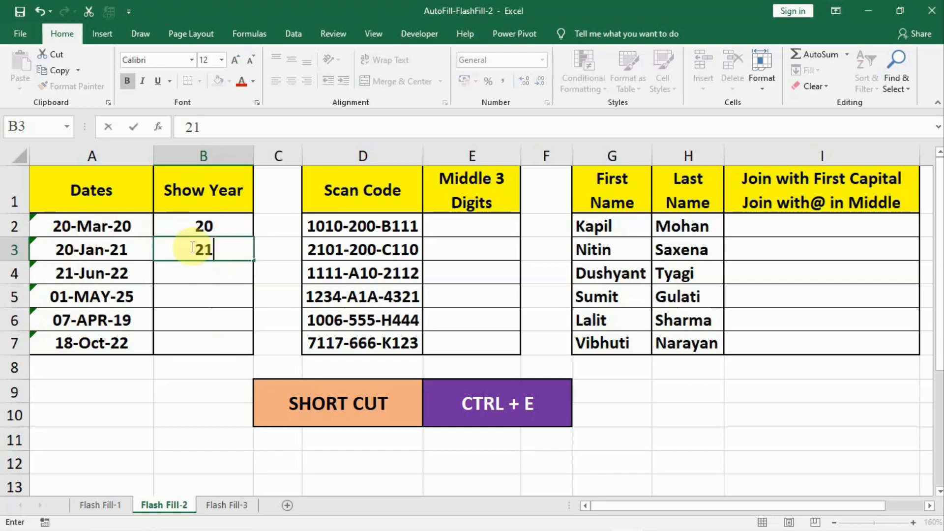
key("Return")
key("ctrl+e")
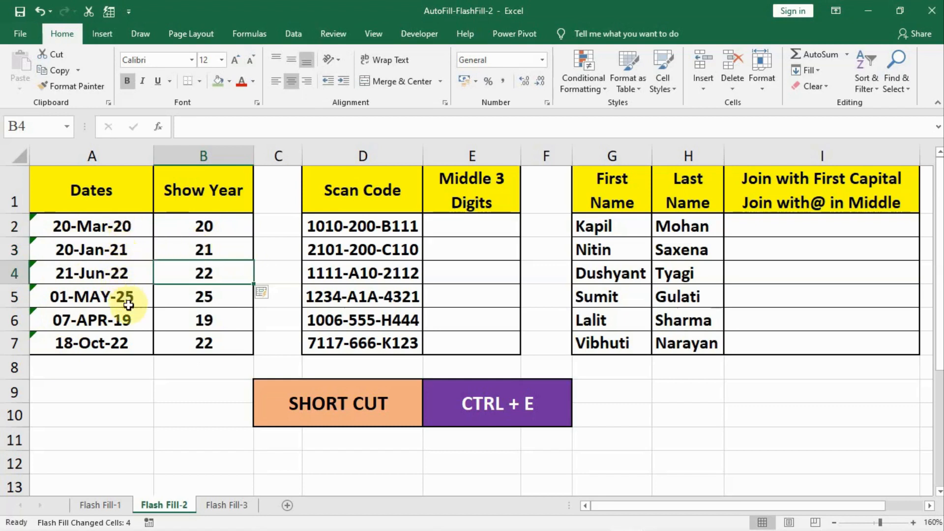
- Enter 200 as the example in E2 of the Middle 3 Digits column
left_click(456, 224)
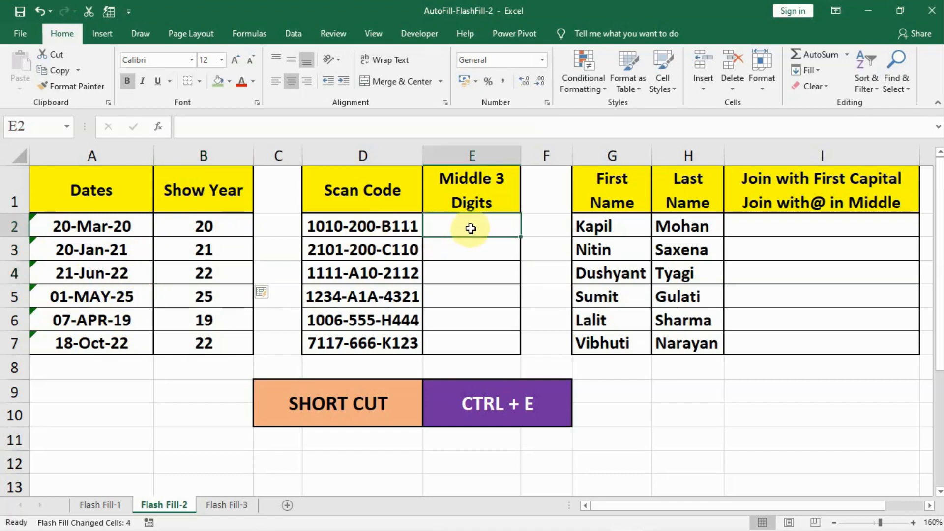
type("200")
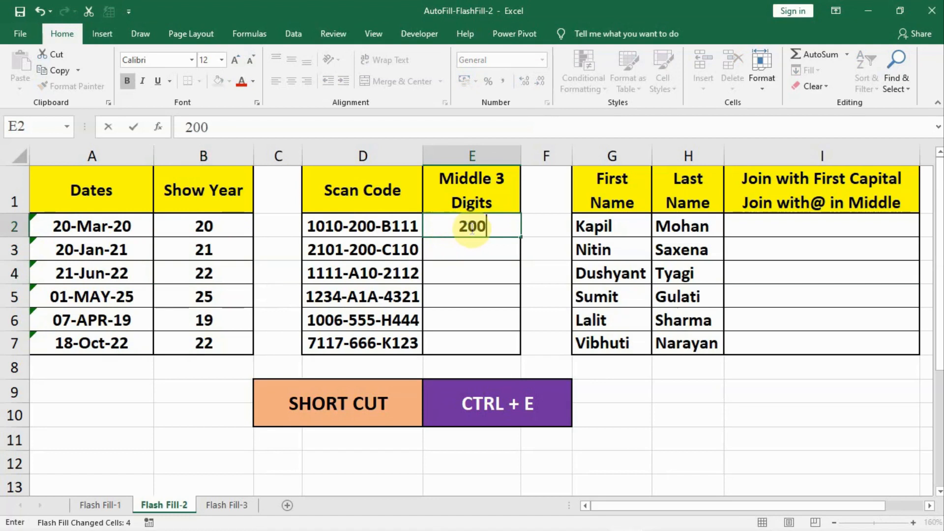
key("Return")
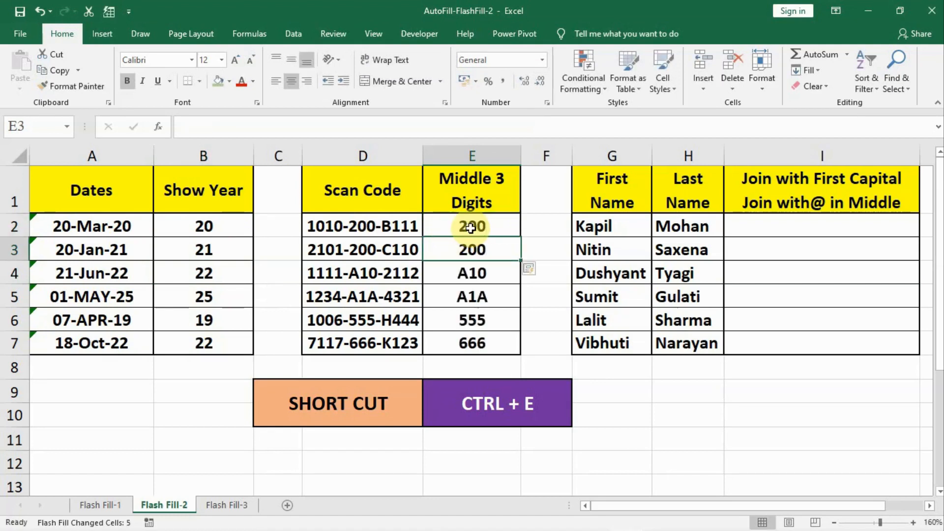
left_click(774, 230)
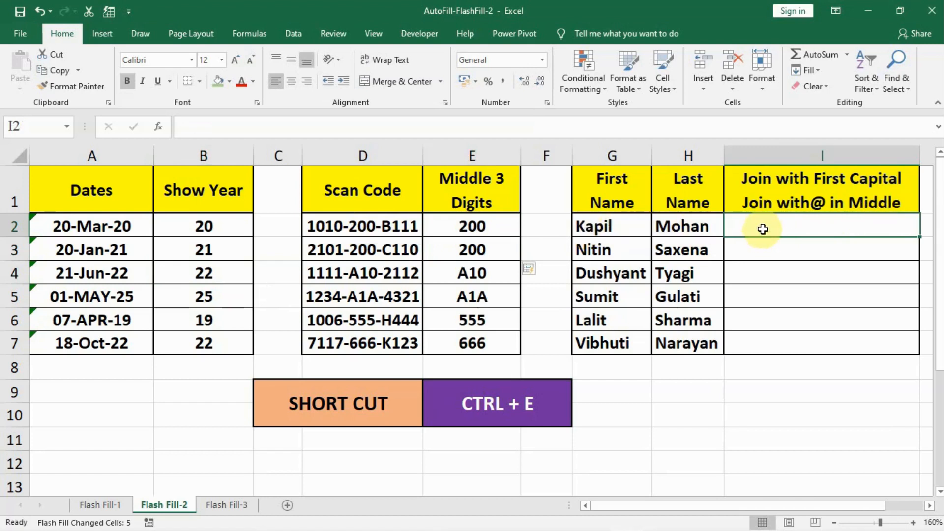
- Enter the first person's initials joined by @ in I2 and Flash Fill them into I3:I7
type("K")
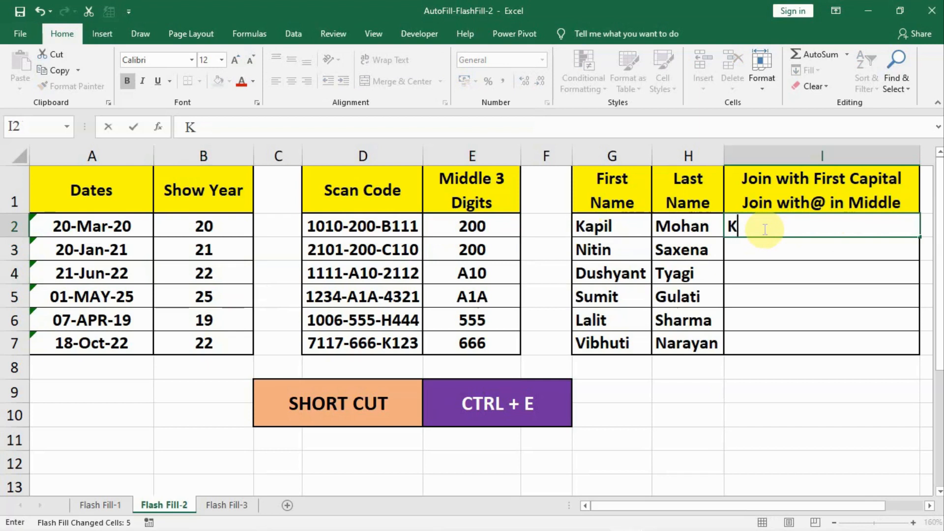
type("@M")
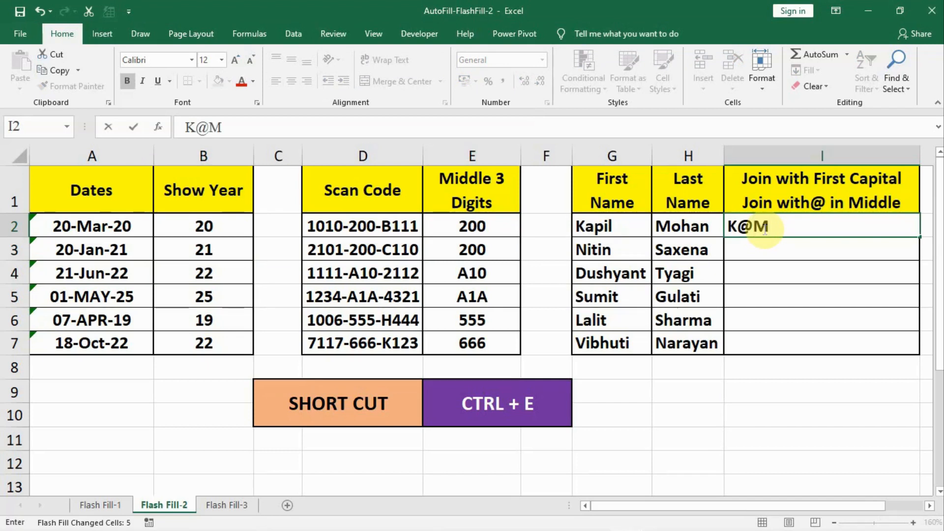
key("Return")
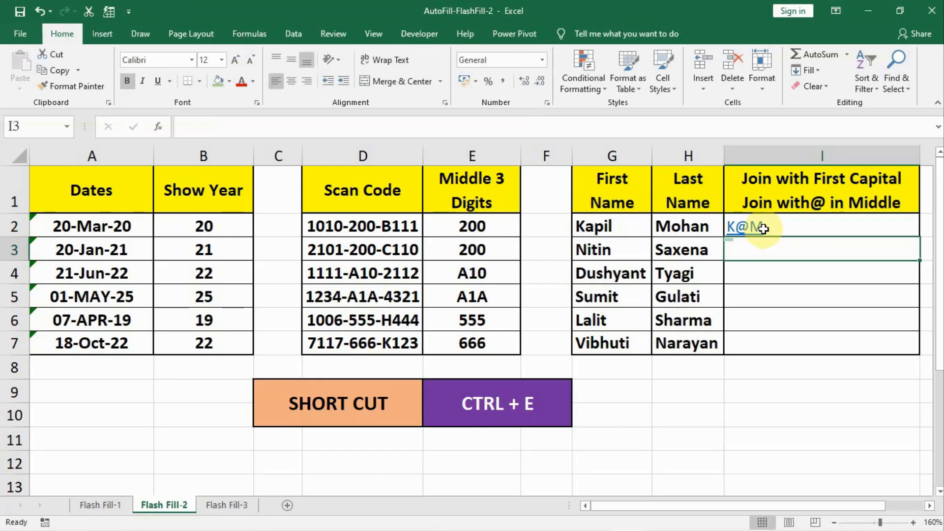
key("ctrl+e")
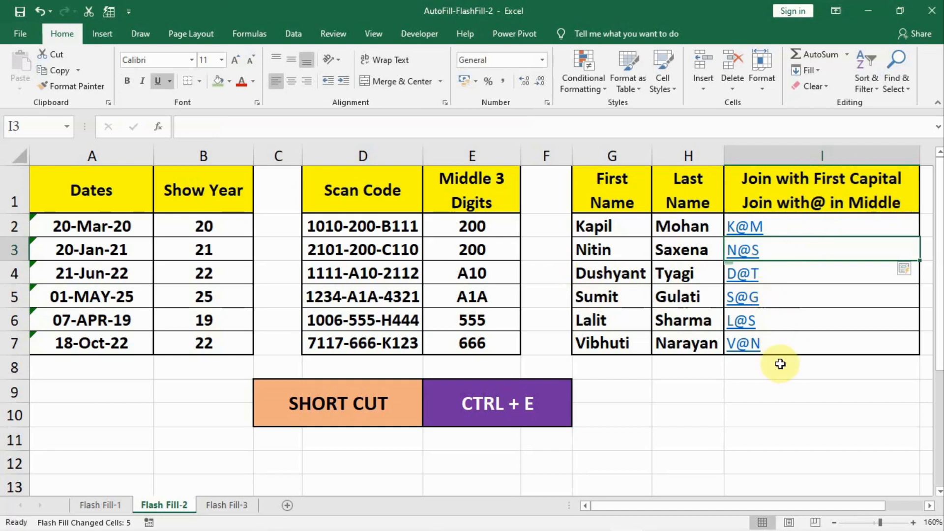
- On Flash Fill-3, enter the first person's first name in B2 and Flash Fill first names into B3:B7
left_click(227, 506)
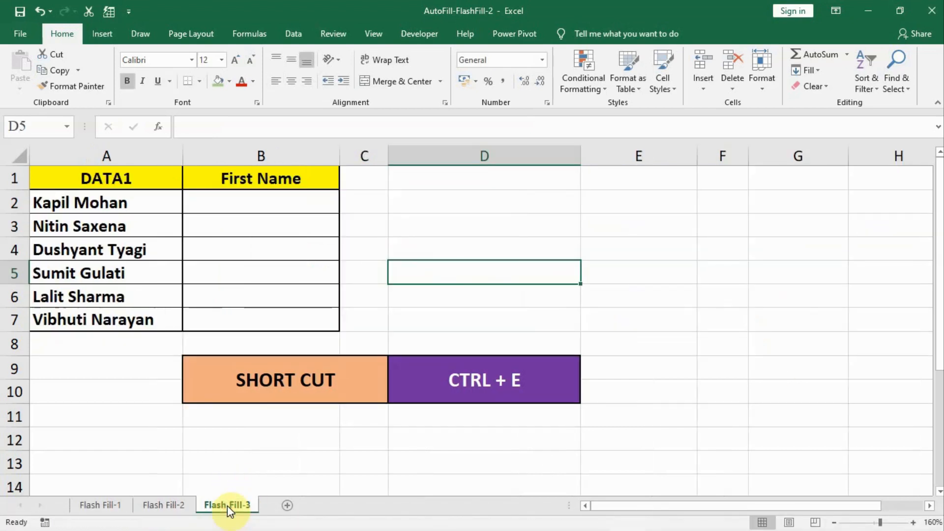
left_click(241, 196)
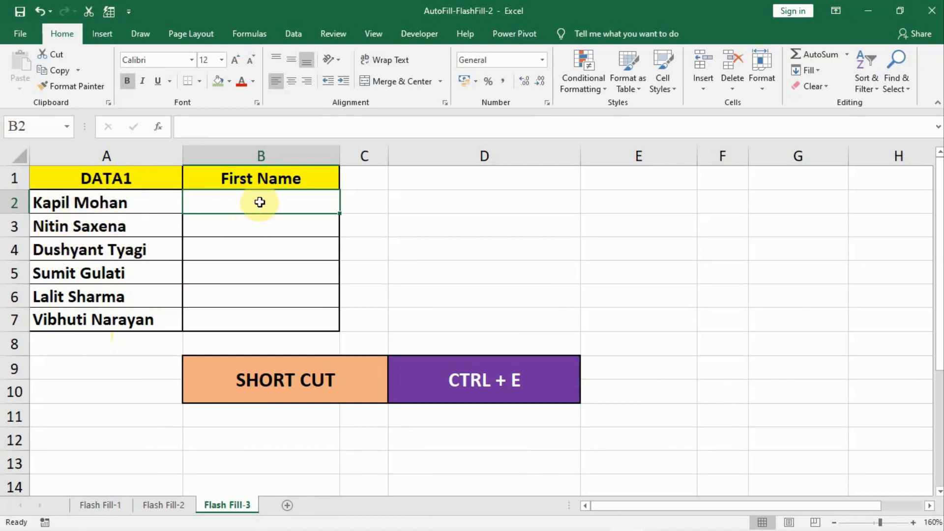
type("Kapil")
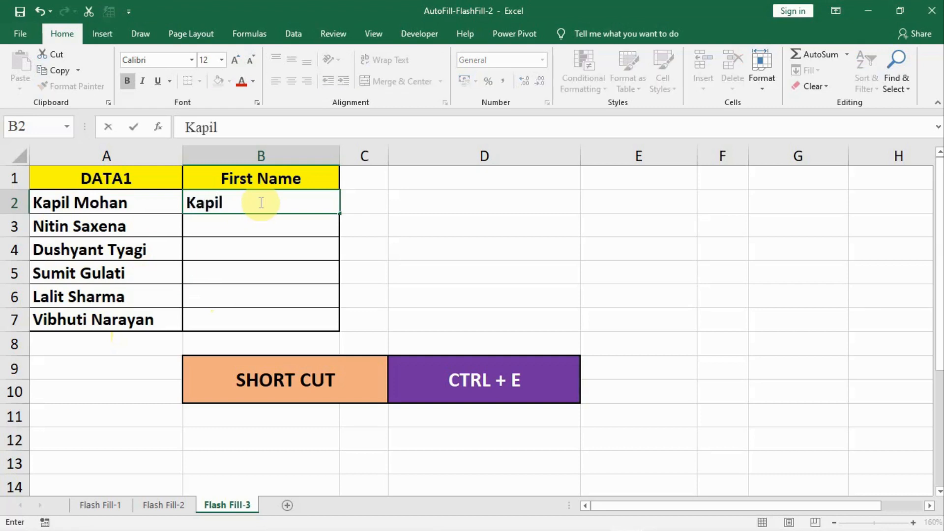
key("Return")
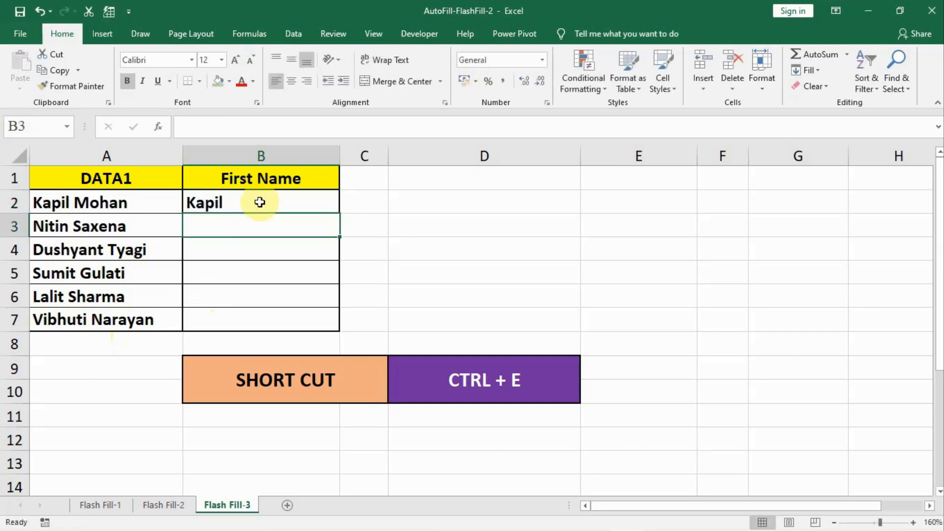
key("ctrl+e")
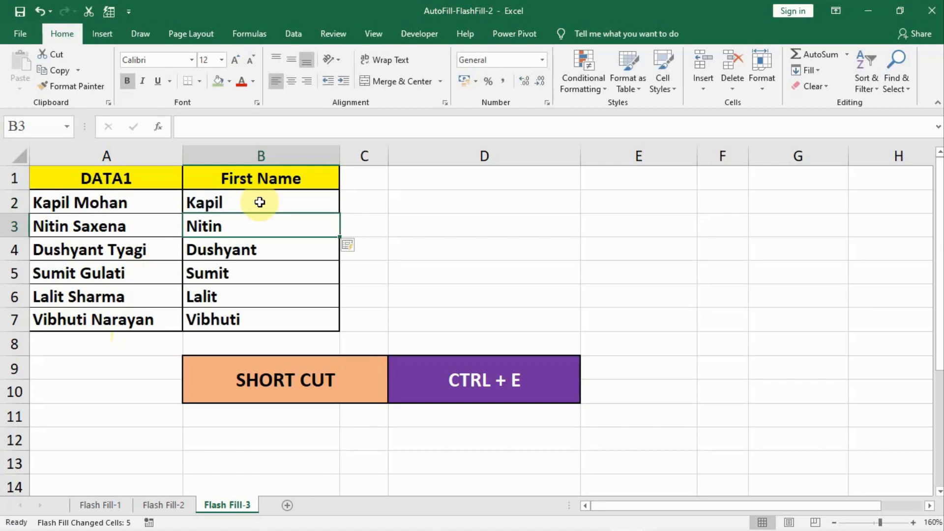